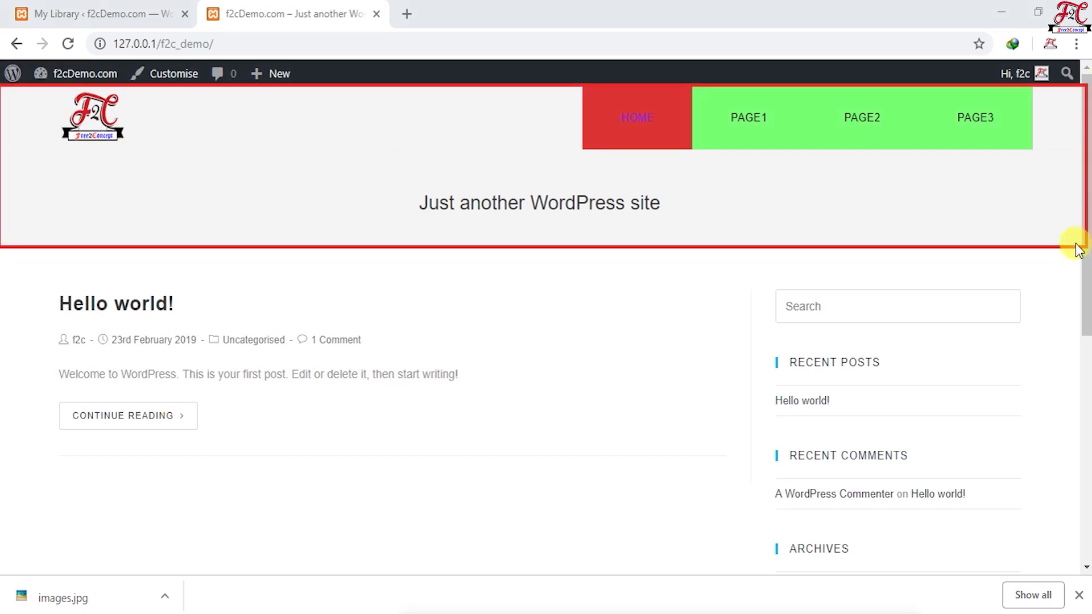
Browse to another site page and then Page3 to check their headers
{"action": "left_click", "coordinate": [748, 120]}
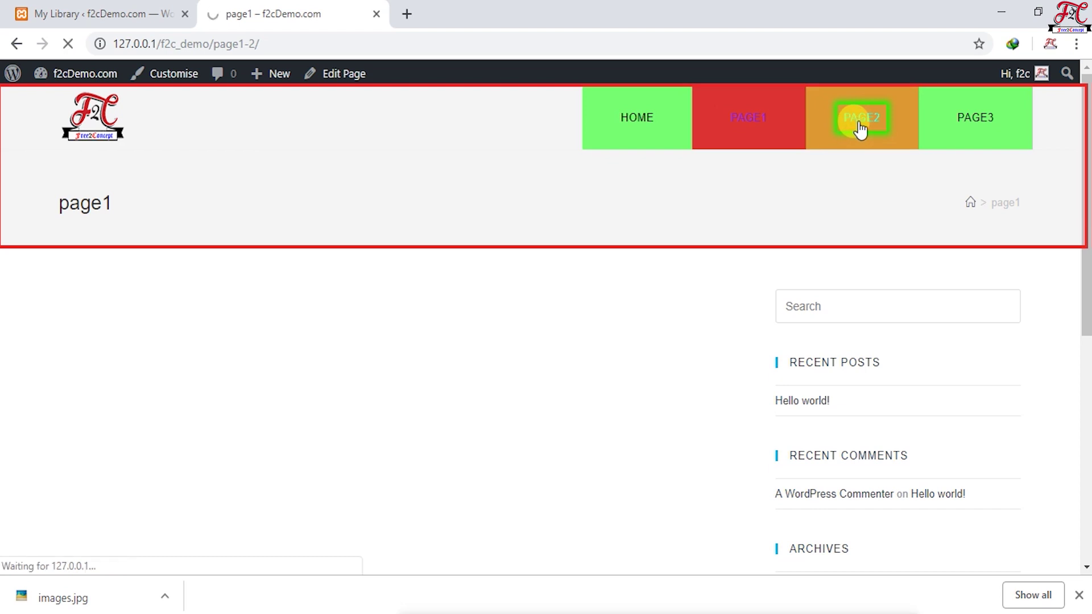
{"action": "left_click", "coordinate": [975, 125]}
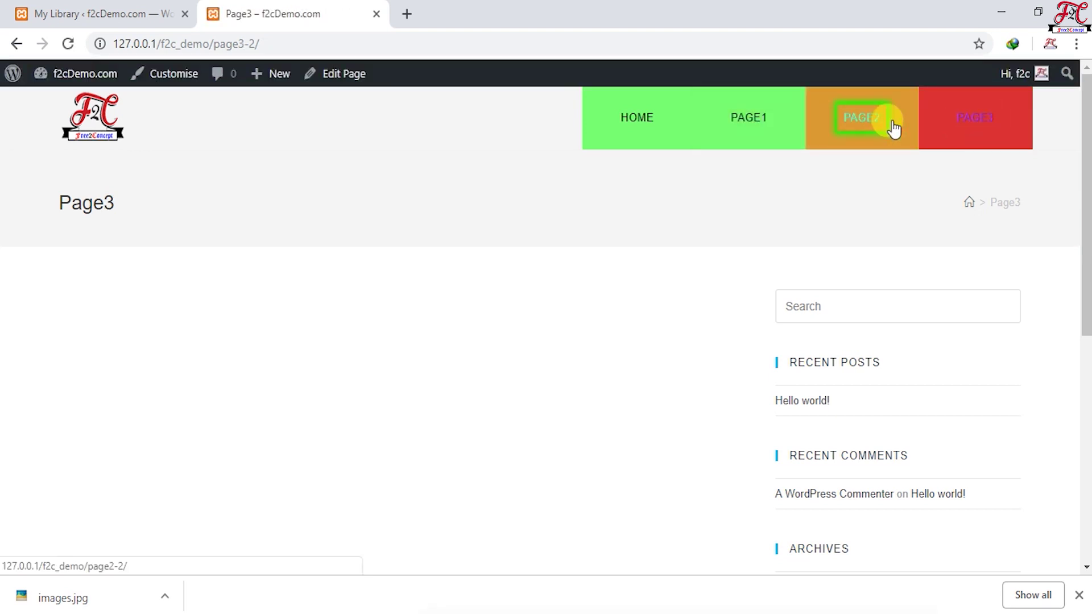
Switch to the My Library template list and clear the shortcode selection
{"action": "left_click", "coordinate": [77, 12]}
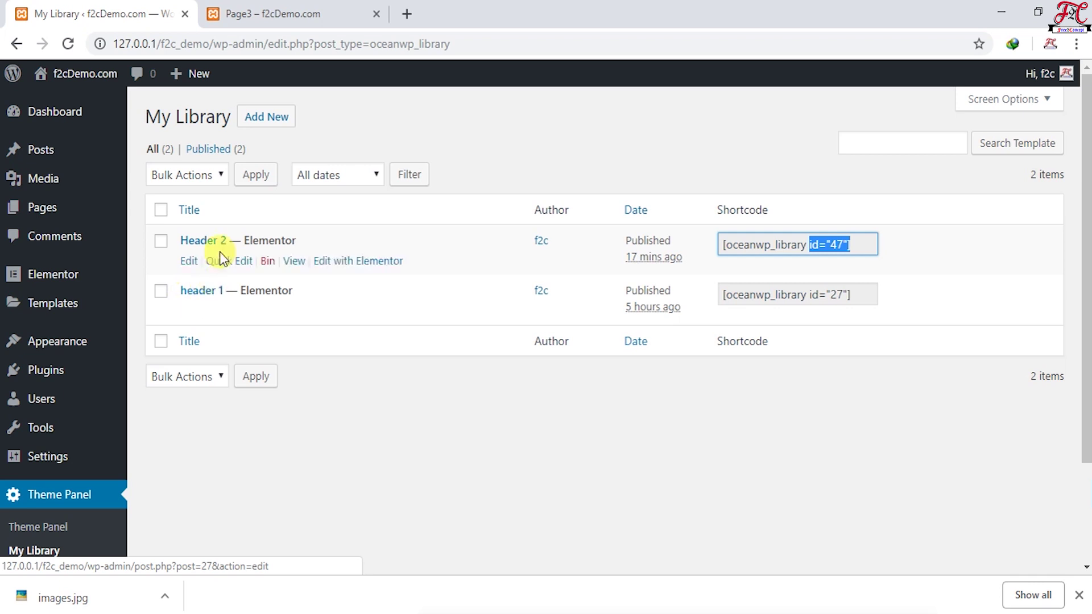
{"action": "left_click", "coordinate": [326, 328]}
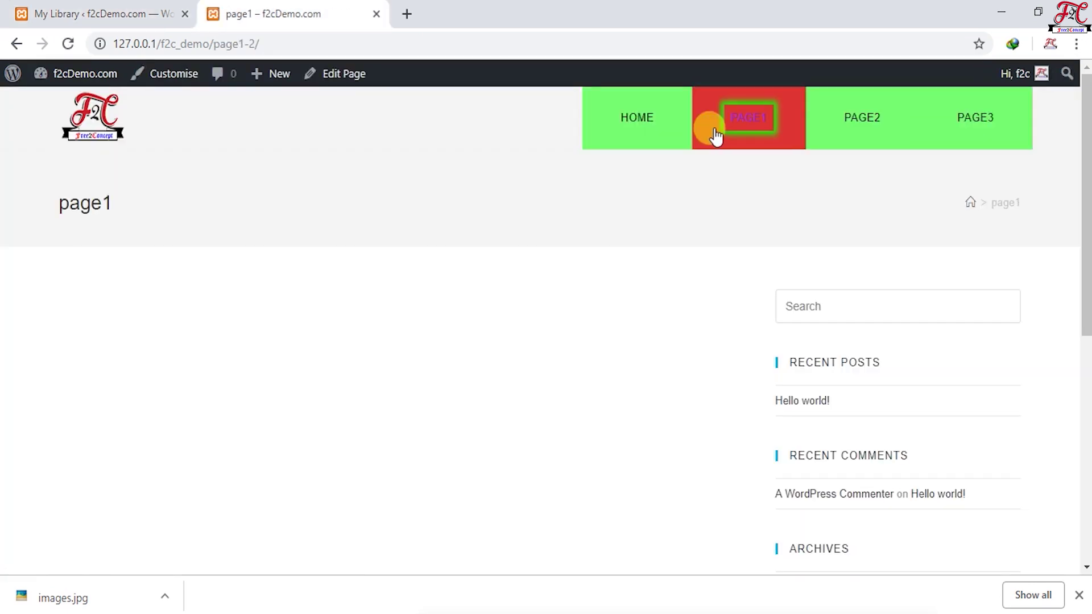
Open Page2 of the site, then go to the site dashboard
{"action": "left_click", "coordinate": [119, 7]}
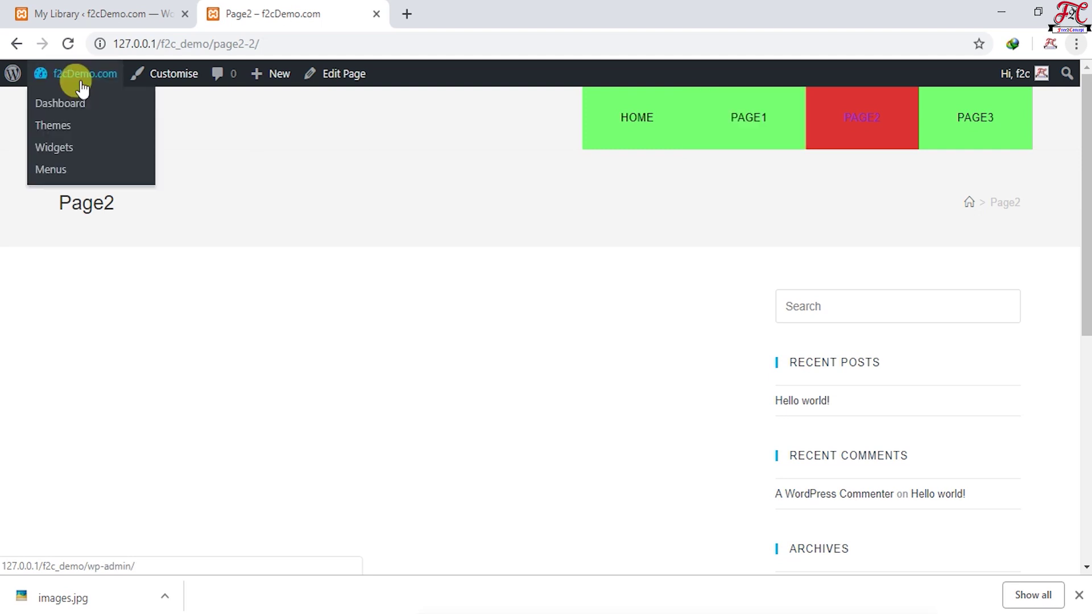
{"action": "left_click", "coordinate": [60, 111]}
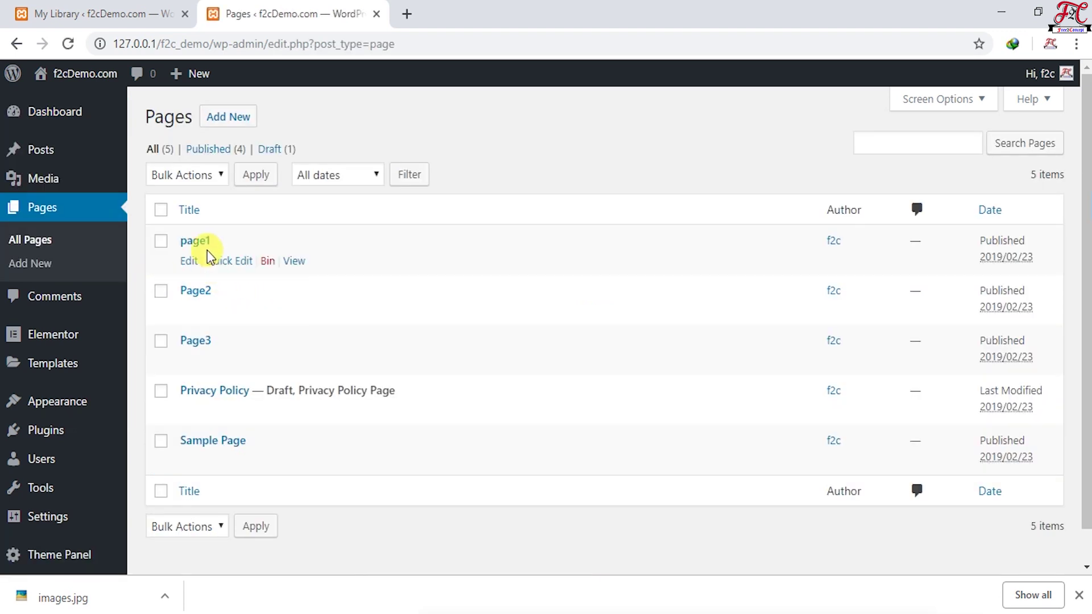
Edit page1 and set its OceanWP header to Custom Header using the header 1 template
{"action": "left_click", "coordinate": [197, 242]}
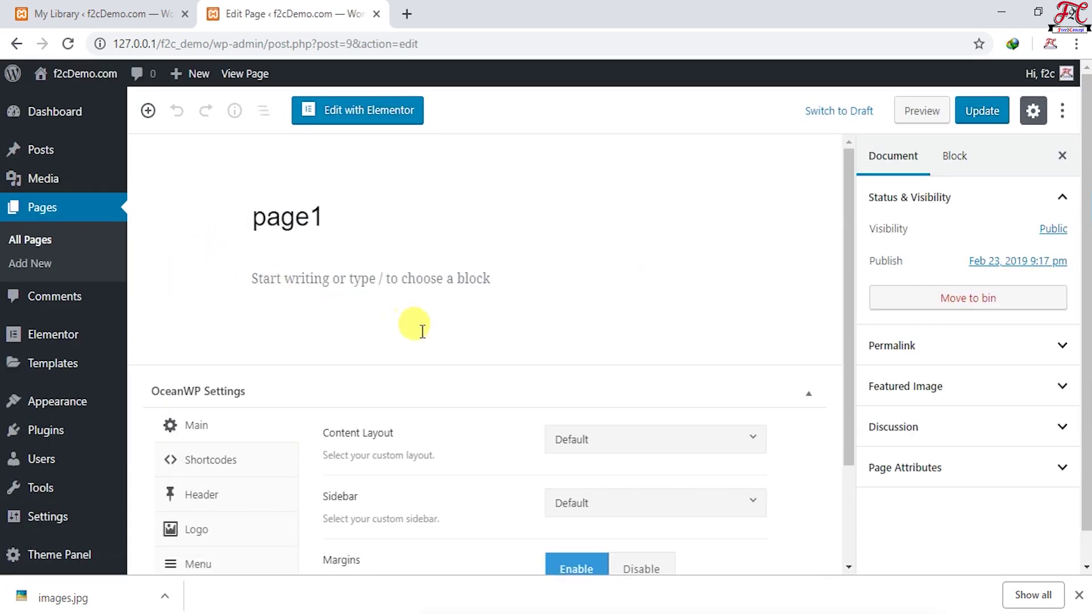
{"action": "scroll", "coordinate": [484, 383], "scroll_direction": "down", "scroll_amount": 2}
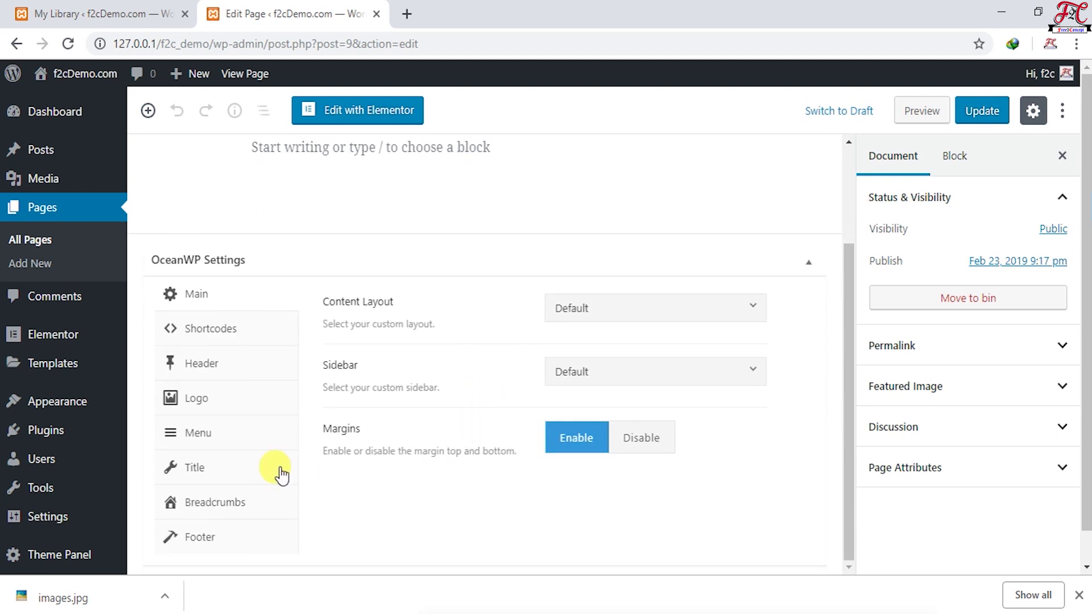
{"action": "left_click", "coordinate": [201, 374]}
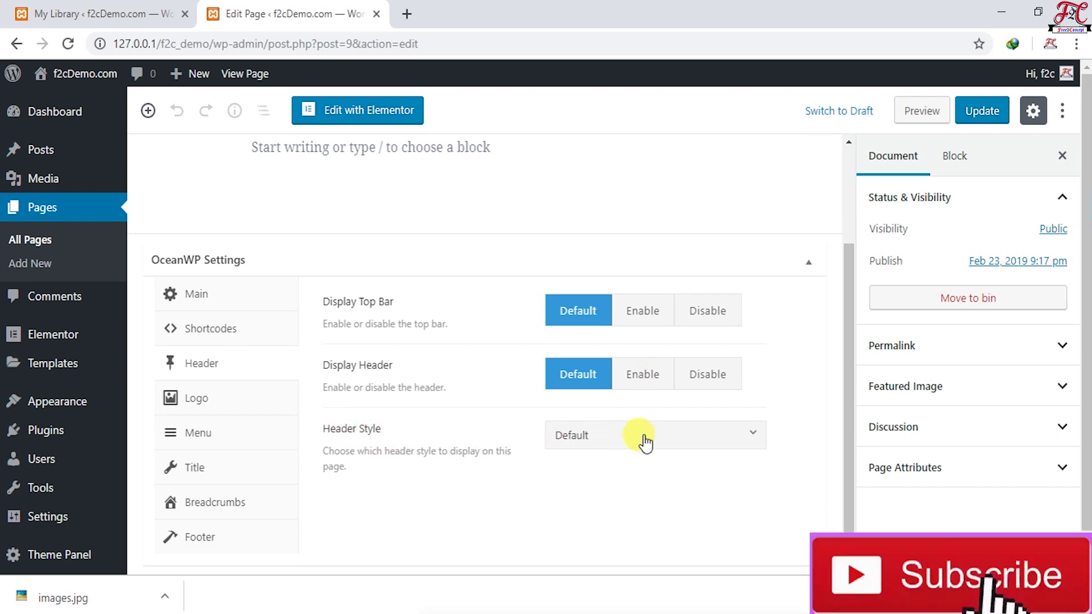
{"action": "left_click", "coordinate": [643, 440]}
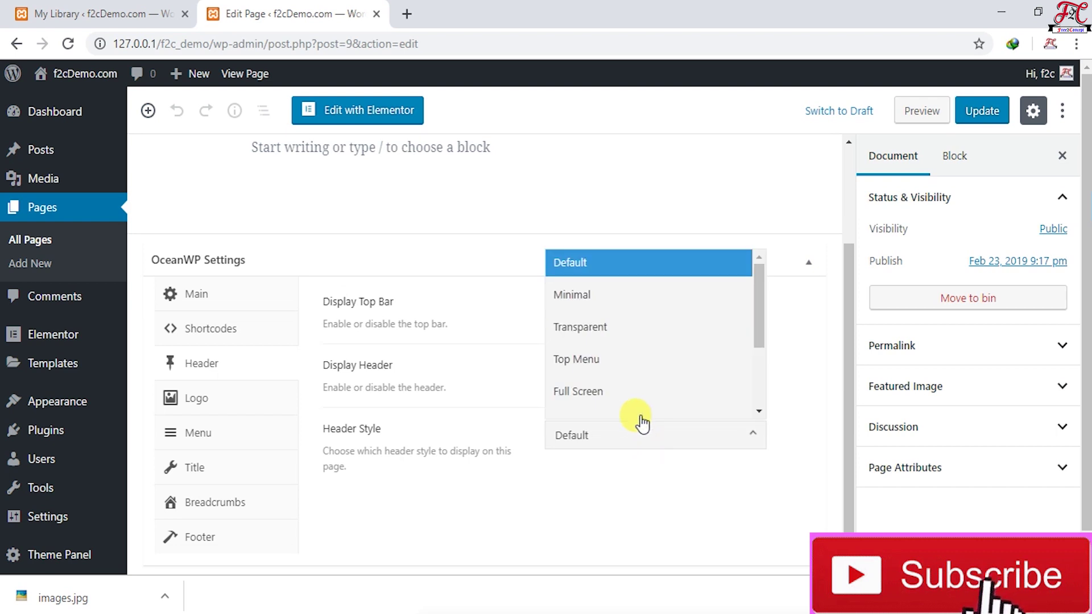
{"action": "scroll", "coordinate": [640, 381], "scroll_direction": "down", "scroll_amount": 3}
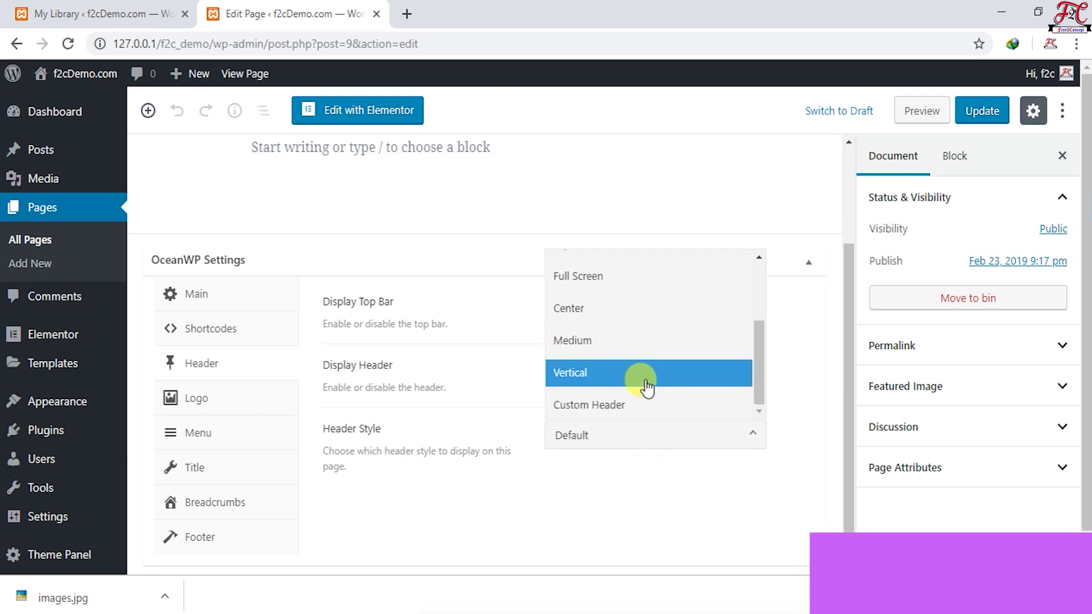
{"action": "left_click", "coordinate": [620, 410]}
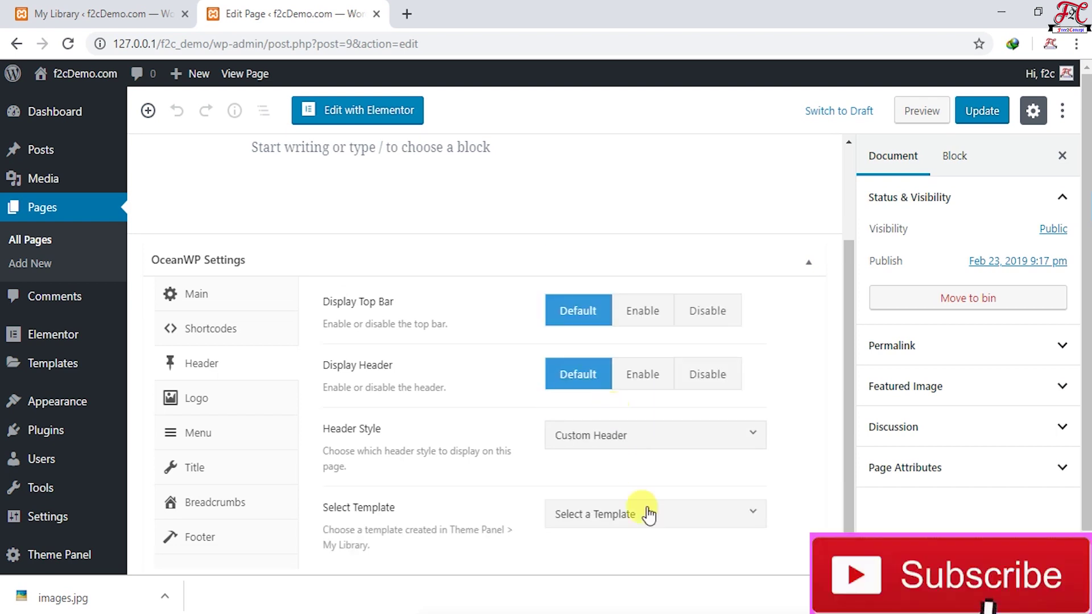
{"action": "scroll", "coordinate": [760, 478], "scroll_direction": "down", "scroll_amount": 1}
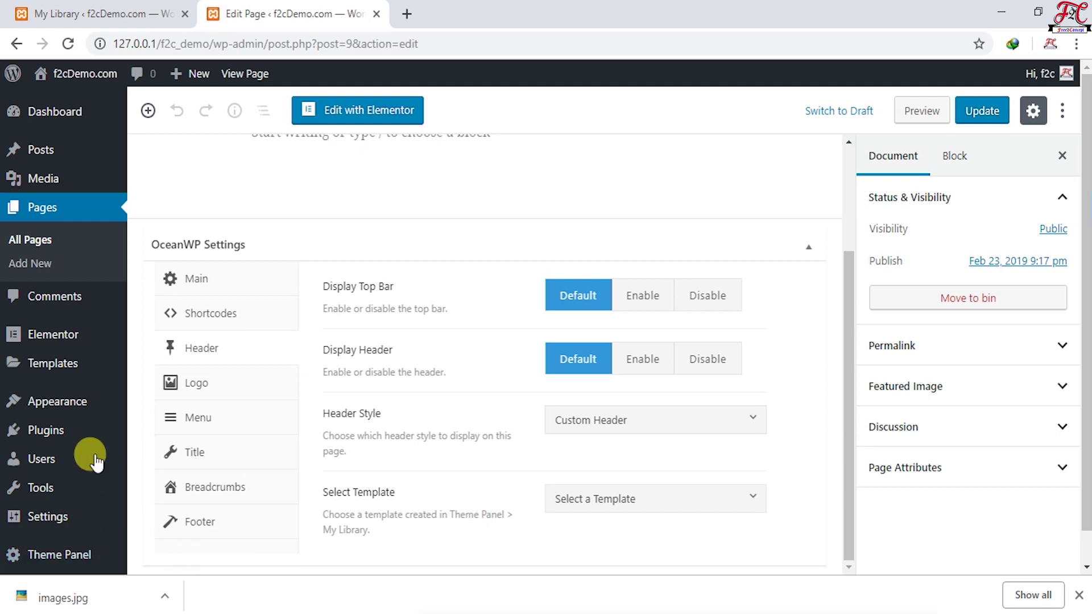
{"action": "scroll", "coordinate": [75, 559], "scroll_direction": "down", "scroll_amount": 1}
{"action": "left_click", "coordinate": [644, 503]}
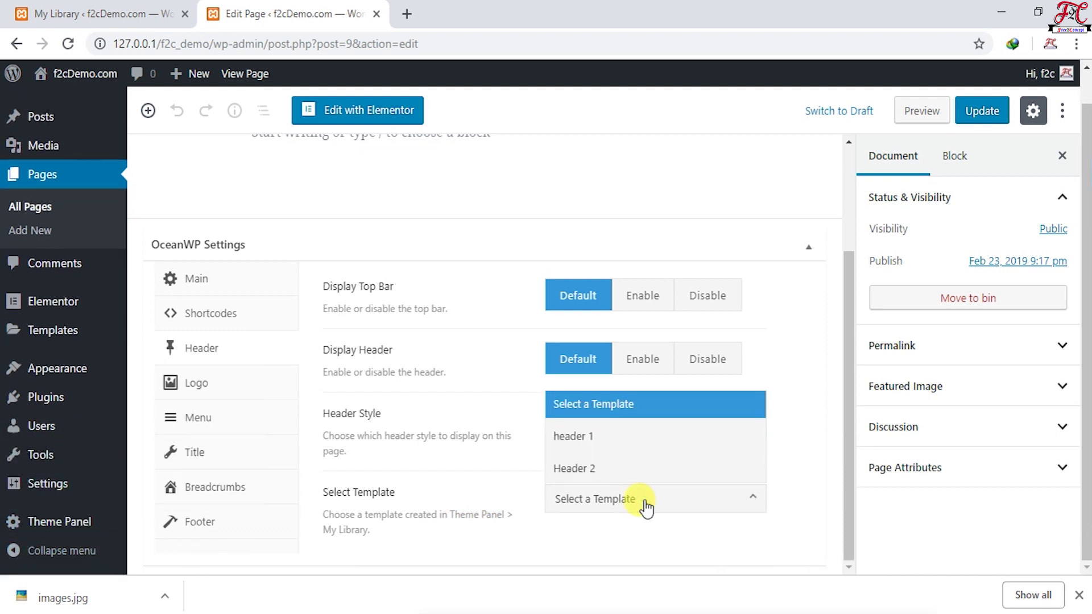
{"action": "left_click", "coordinate": [587, 439]}
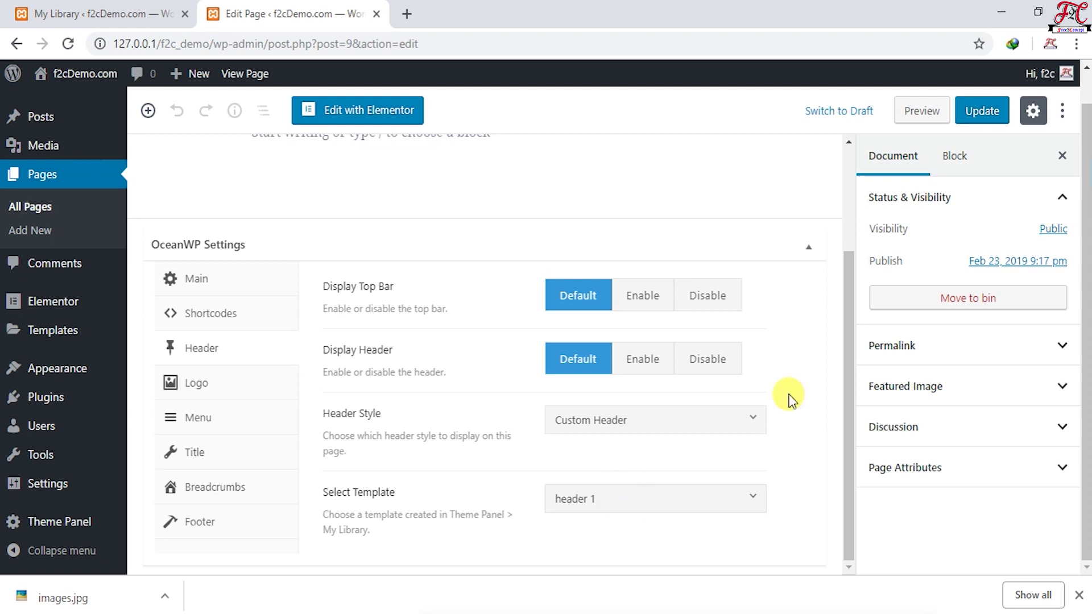
{"action": "scroll", "coordinate": [756, 459], "scroll_direction": "up", "scroll_amount": 3}
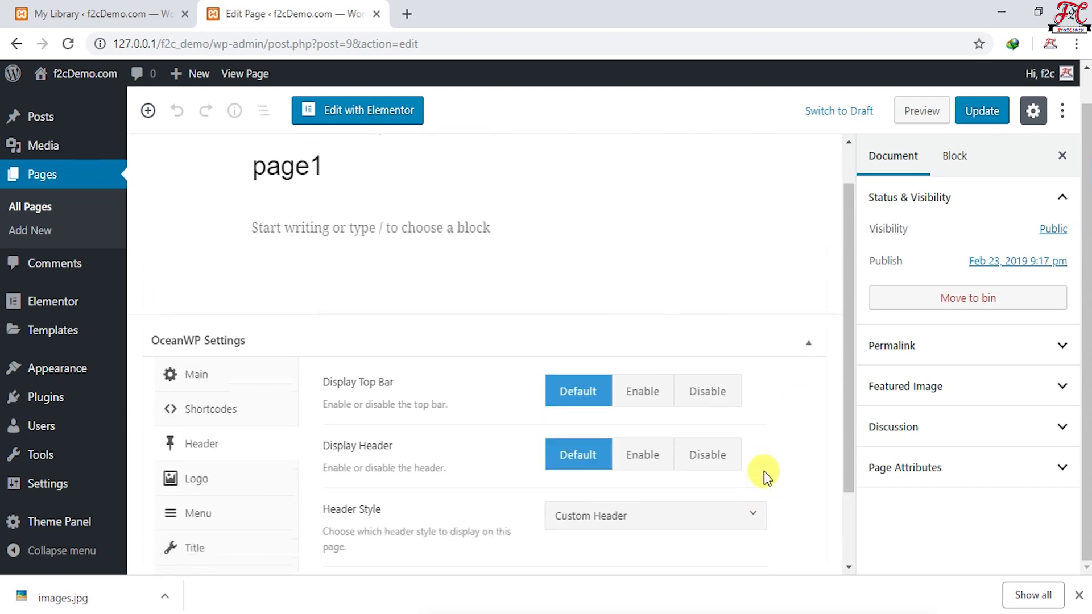
Update page1, then view Page1 on the live site in a new tab
{"action": "left_click", "coordinate": [981, 110]}
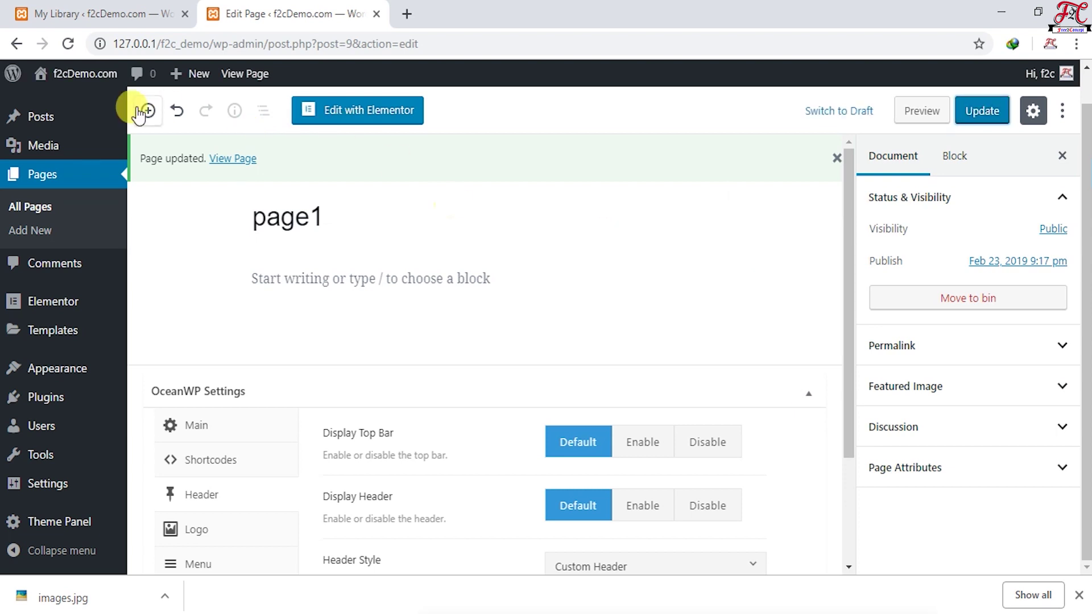
{"action": "middle_click", "coordinate": [73, 102]}
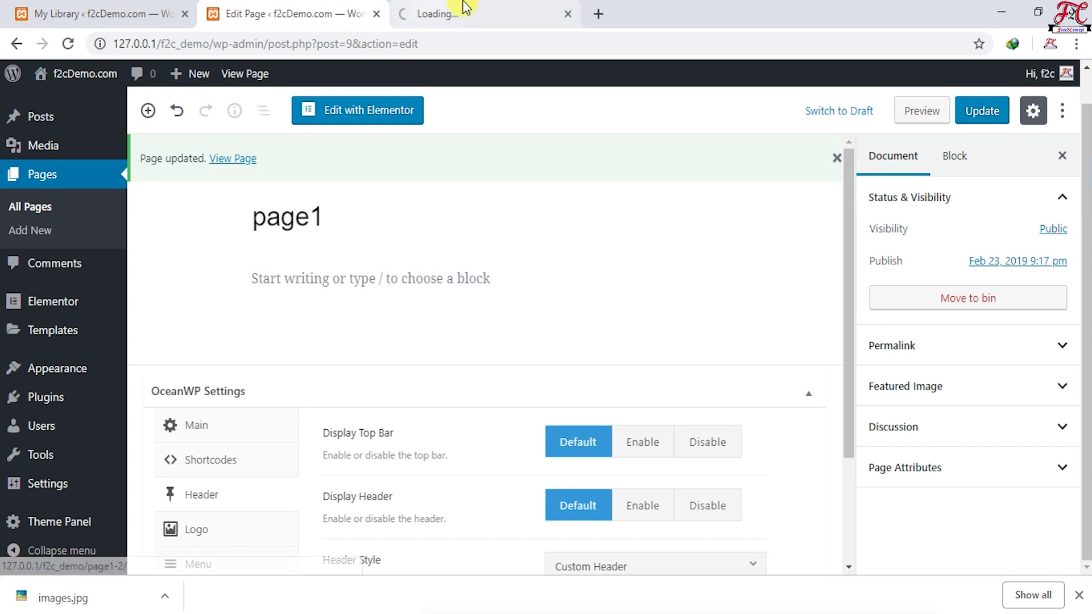
{"action": "left_click", "coordinate": [465, 7]}
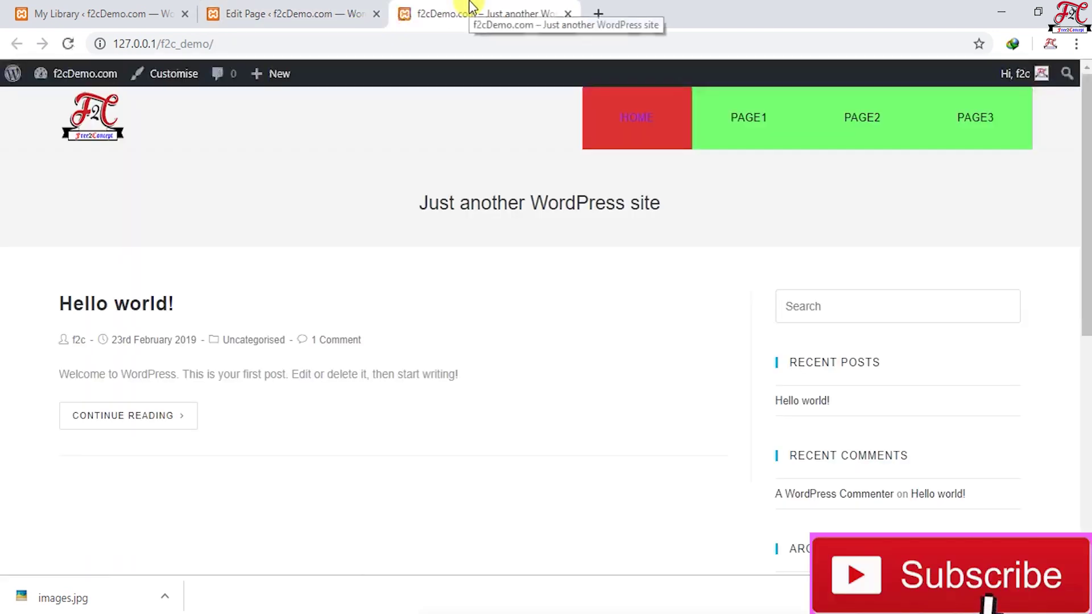
{"action": "left_click", "coordinate": [745, 120]}
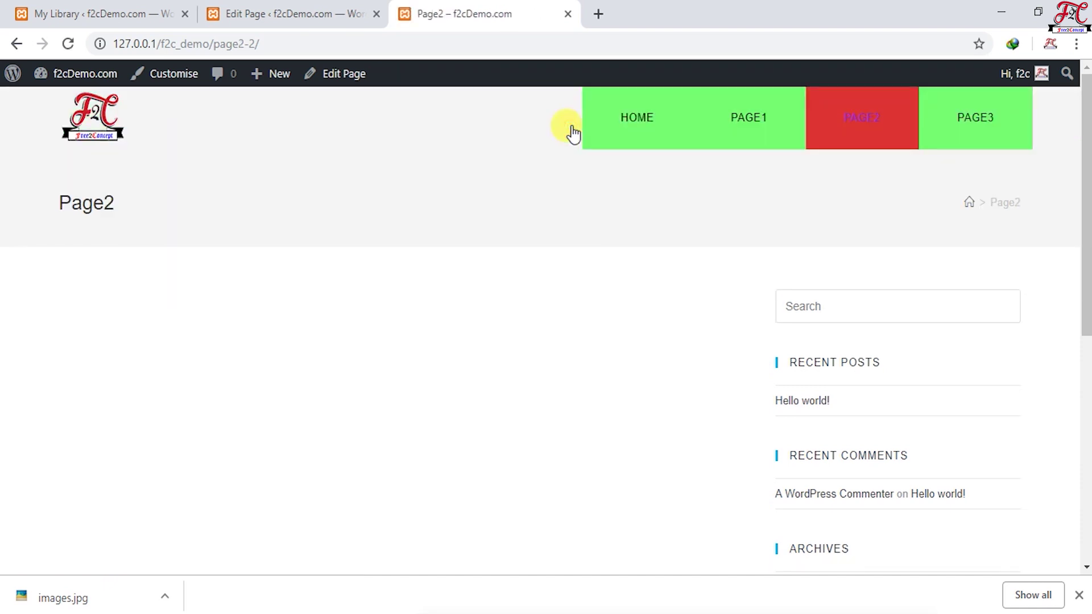
Edit Page2, set its OceanWP header to Custom Header with the Header 2 template, and update
{"action": "left_click", "coordinate": [346, 85]}
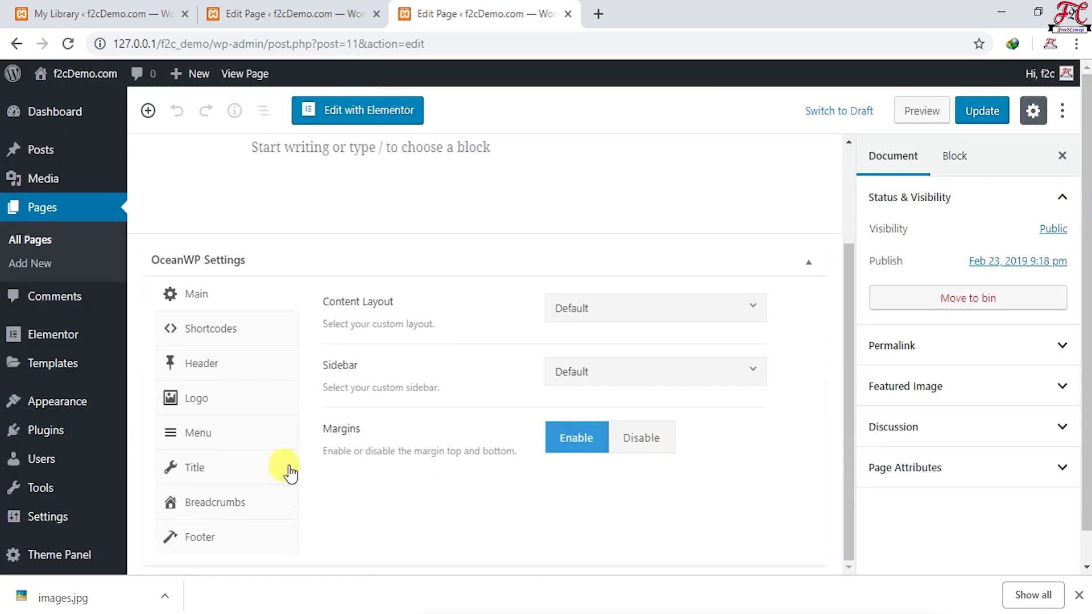
{"action": "left_click", "coordinate": [208, 372]}
{"action": "left_click", "coordinate": [640, 443]}
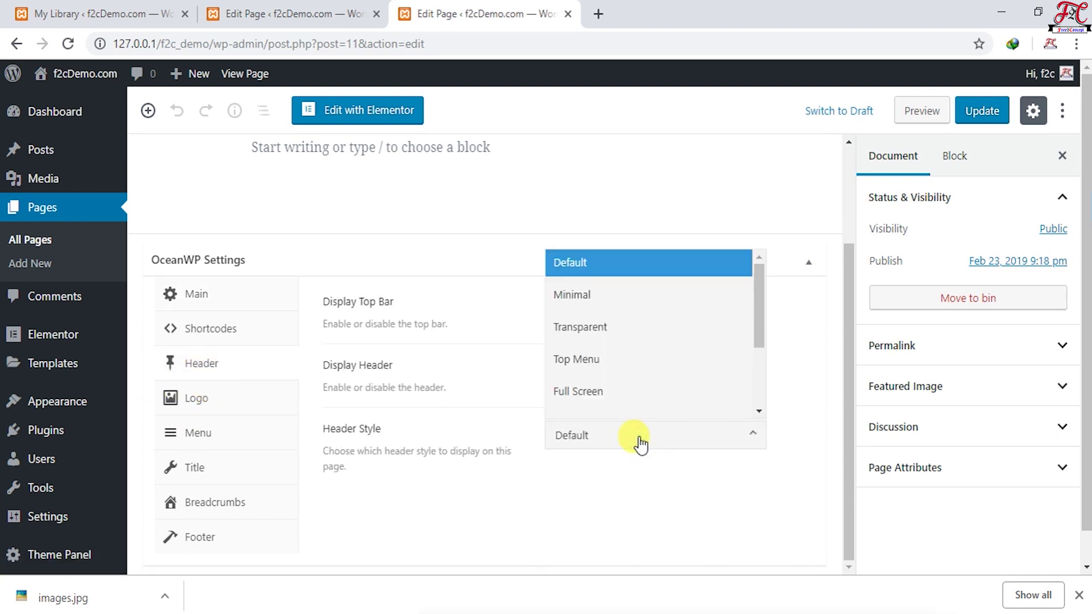
{"action": "scroll", "coordinate": [618, 405], "scroll_direction": "down", "scroll_amount": 2}
{"action": "left_click", "coordinate": [625, 406]}
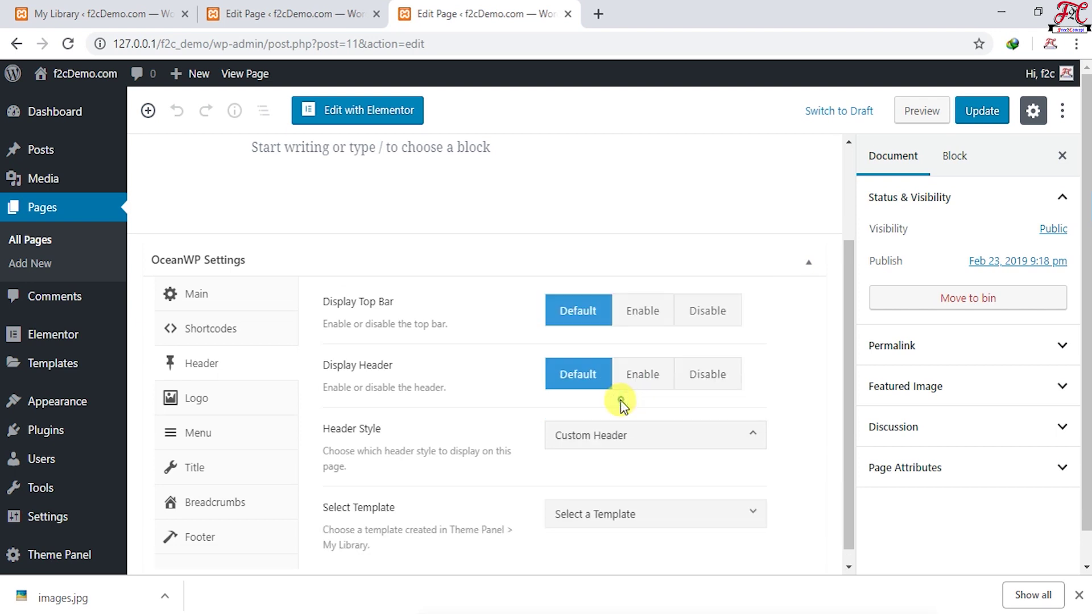
{"action": "scroll", "coordinate": [674, 516], "scroll_direction": "down", "scroll_amount": 1}
{"action": "left_click", "coordinate": [648, 499]}
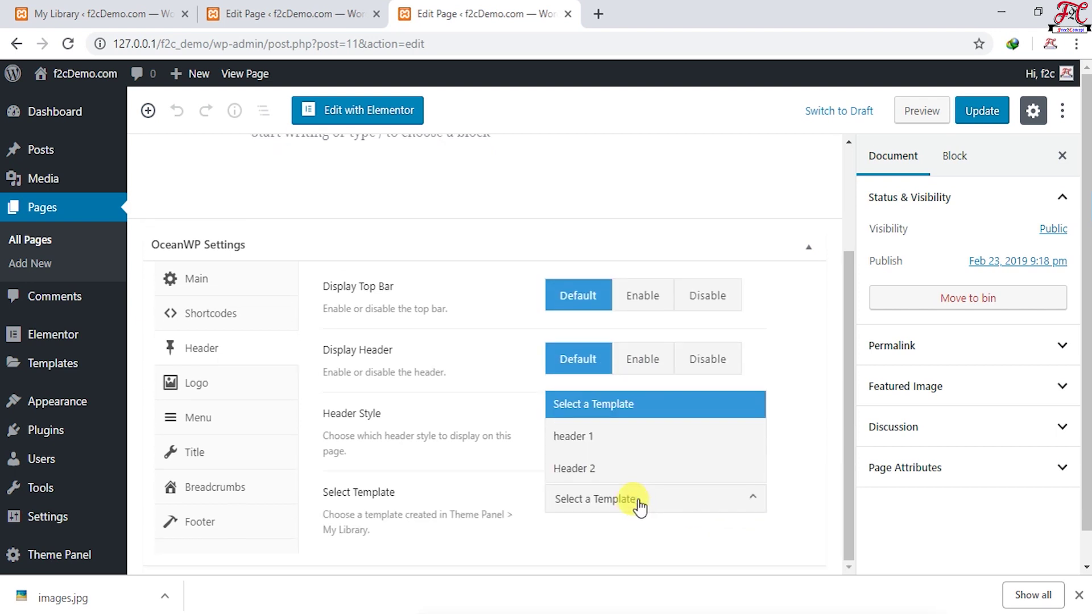
{"action": "left_click", "coordinate": [586, 472]}
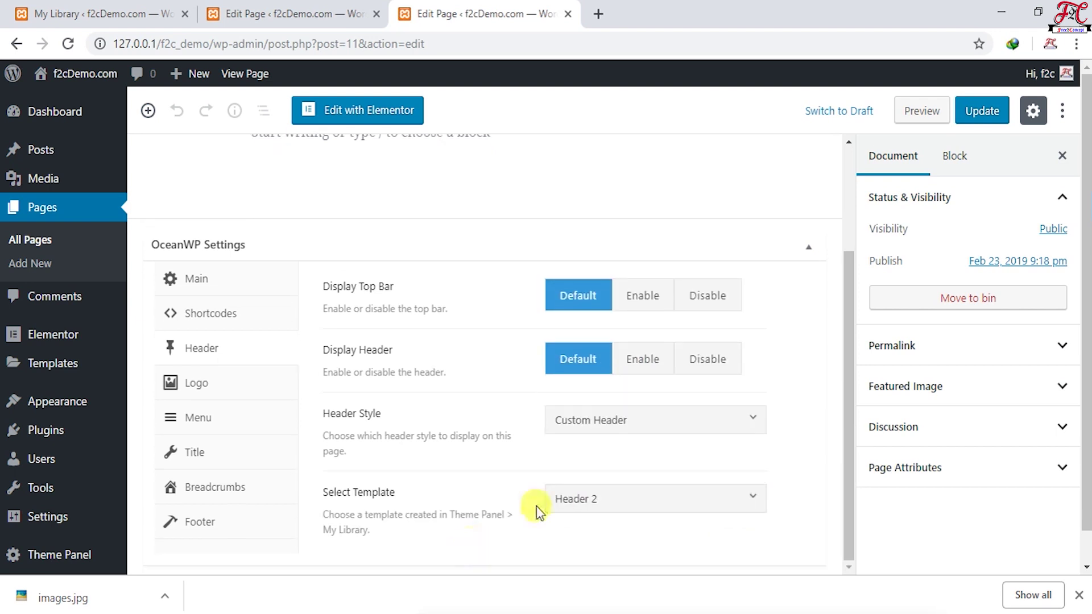
{"action": "left_click", "coordinate": [979, 112]}
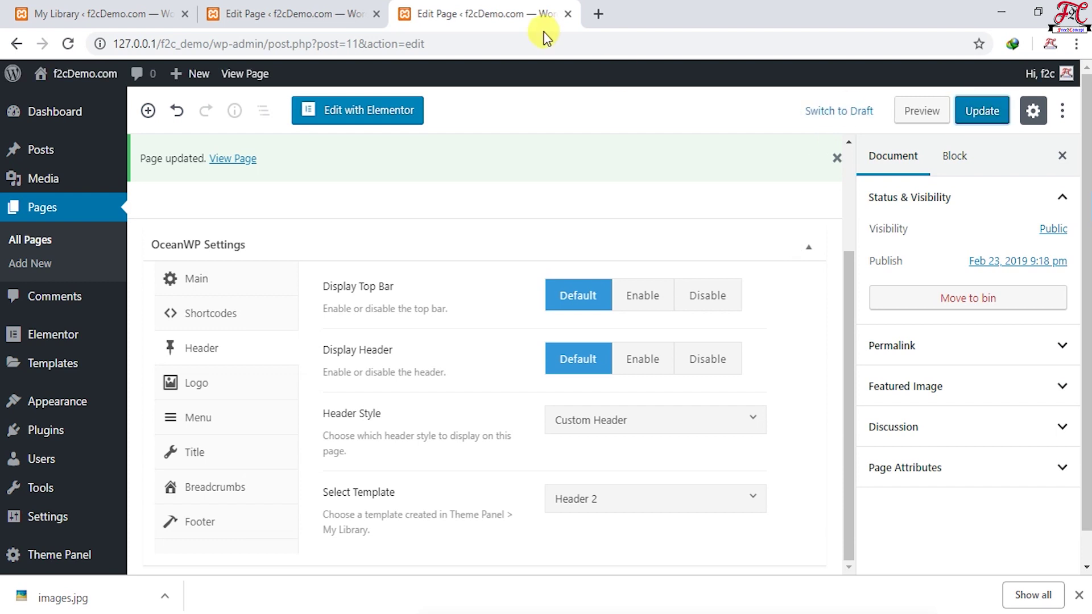
{"action": "mouse_move", "coordinate": [83, 74]}
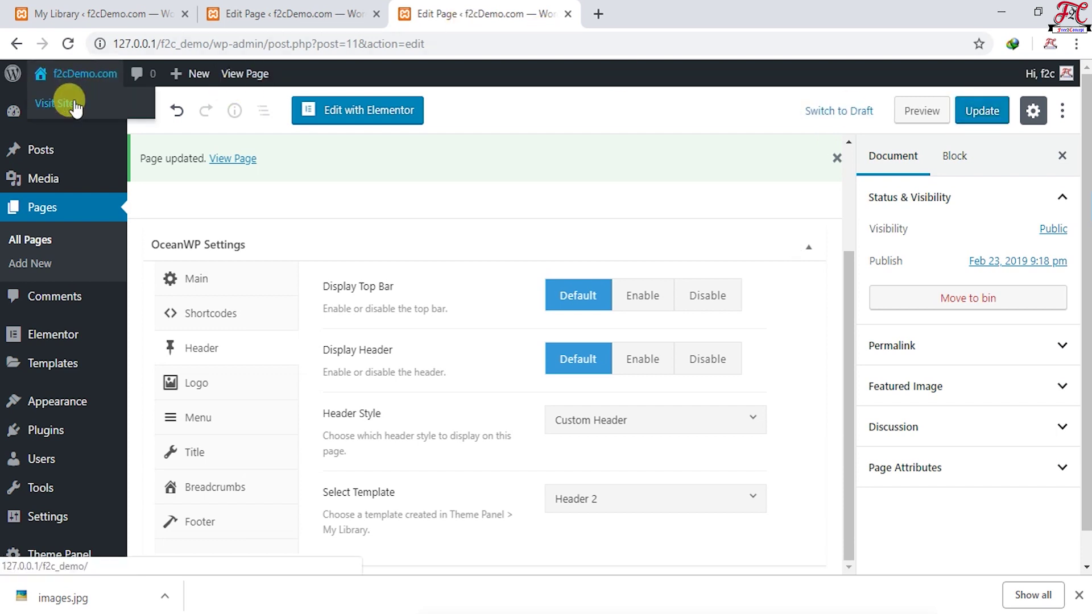
Visit the live site, close the page1 editor tab, and view Page1 and Page2 headers
{"action": "left_click", "coordinate": [76, 108]}
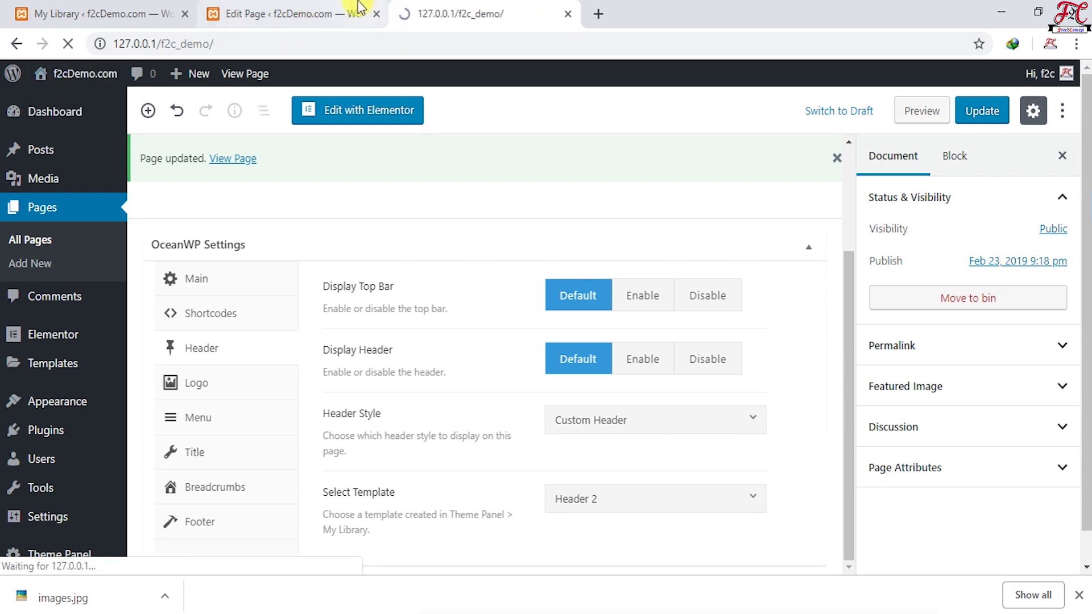
{"action": "left_click", "coordinate": [381, 13]}
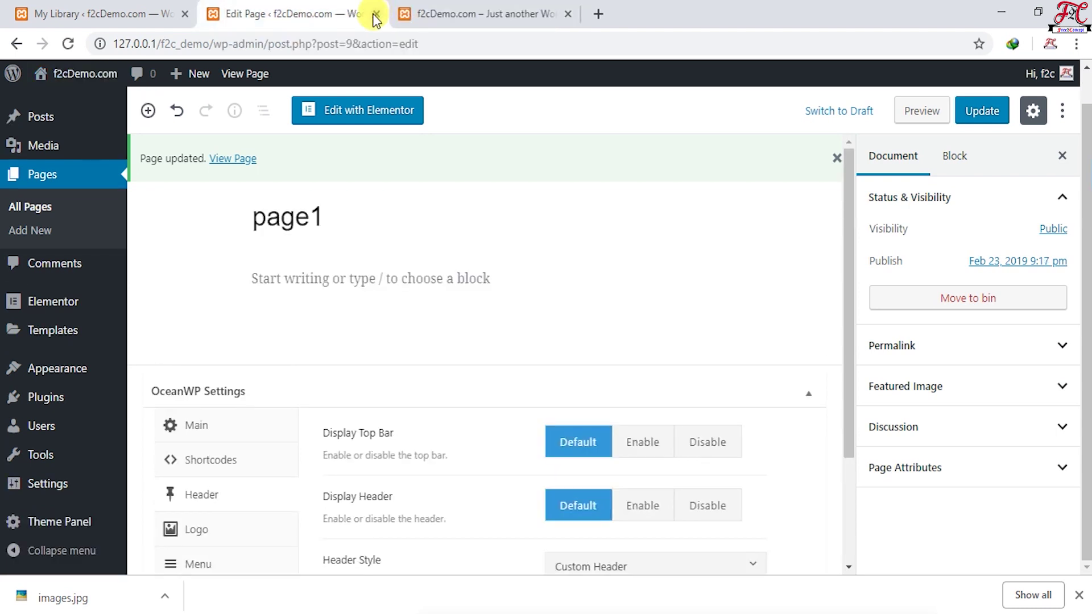
{"action": "left_click", "coordinate": [376, 13]}
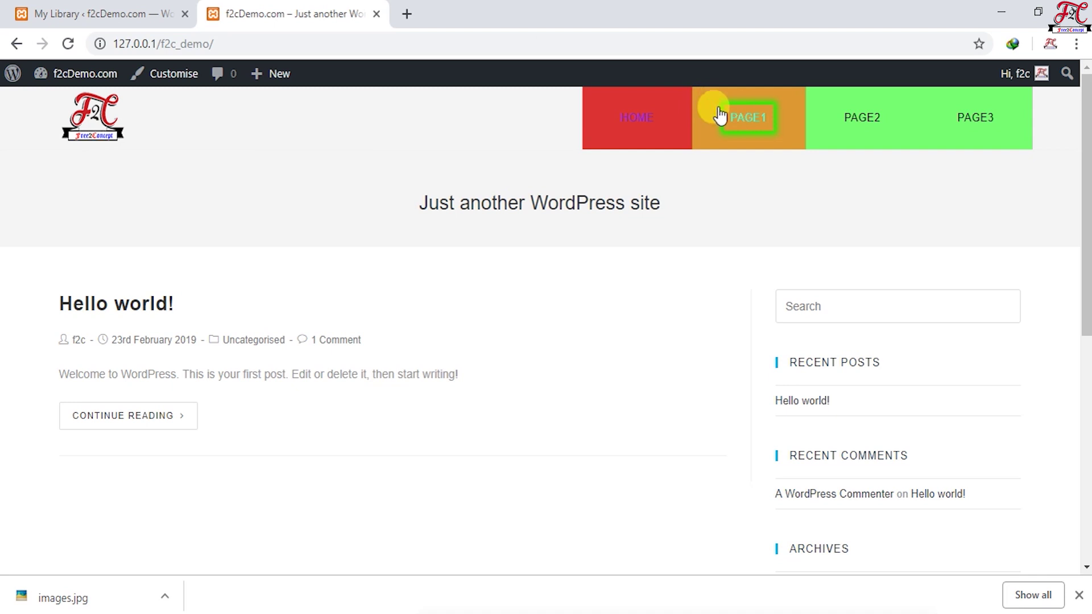
{"action": "left_click", "coordinate": [744, 128]}
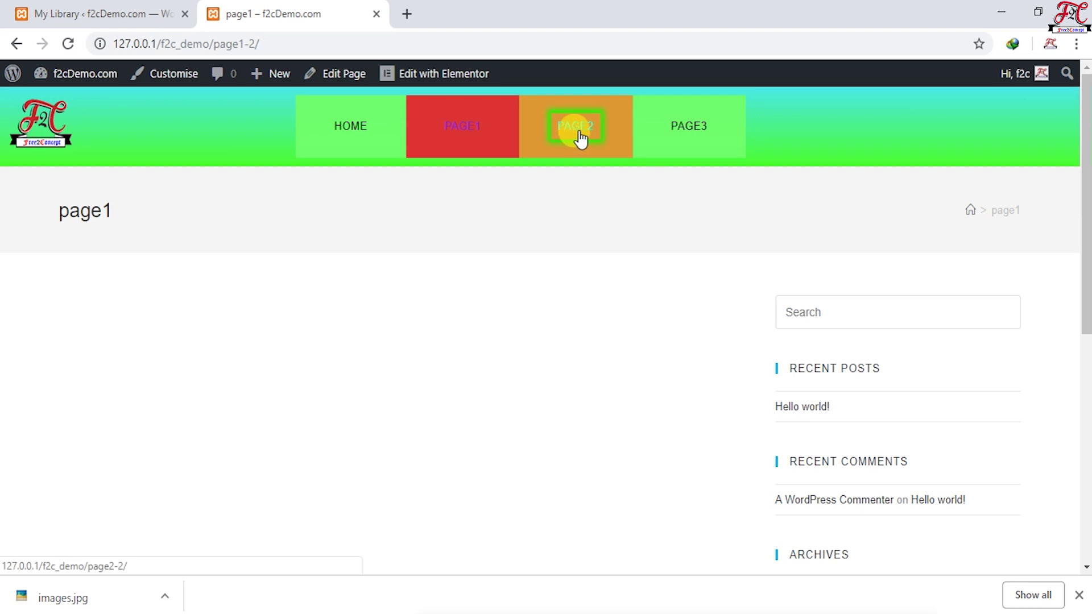
{"action": "left_click", "coordinate": [579, 139]}
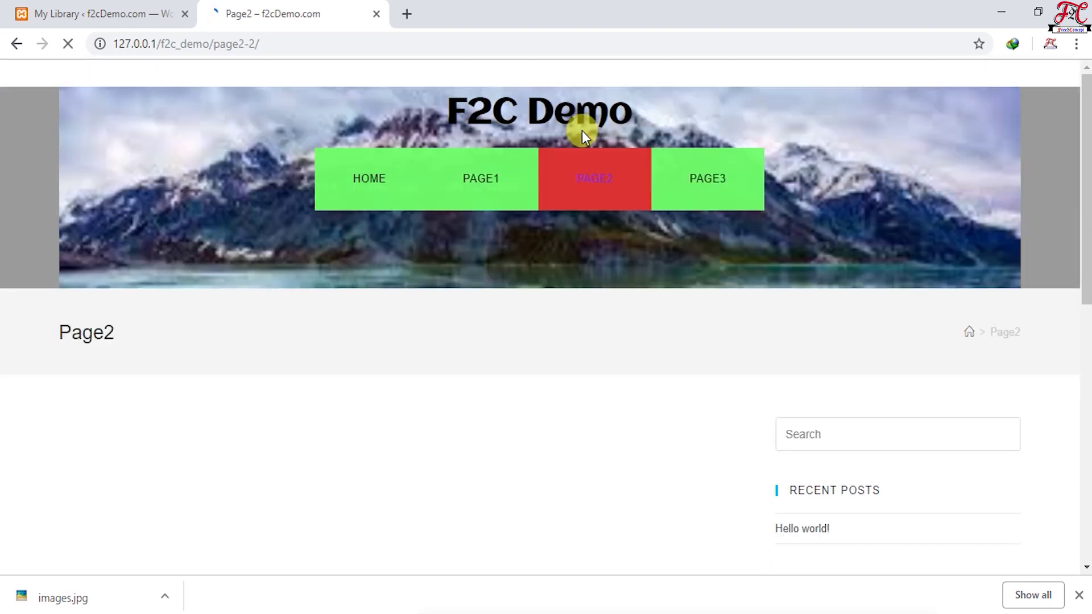